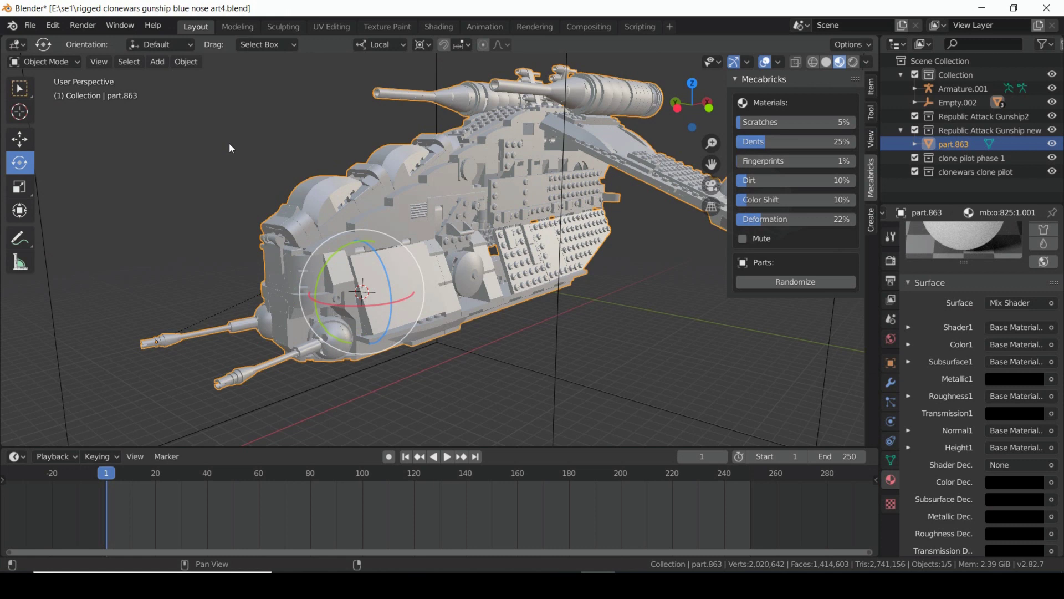
# Orbit the viewport around the gunship model.
pyautogui.moveTo(228, 143); pyautogui.dragTo(231, 165, button='middle')
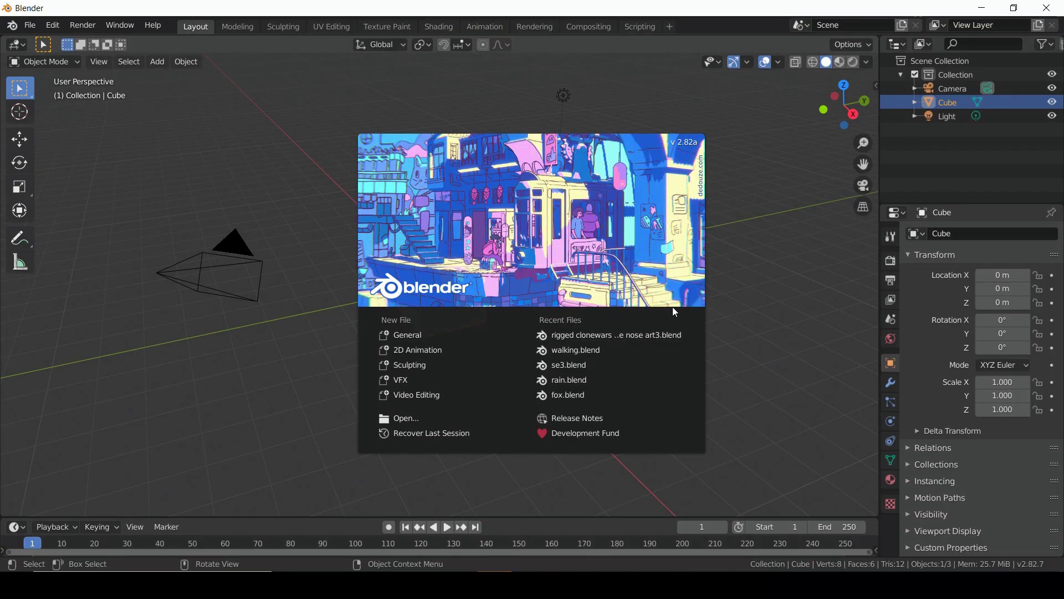
# Start a new Video Editing project and bring up the sequencer's Add strip menu.
pyautogui.click(35, 28)
pyautogui.click(35, 28)
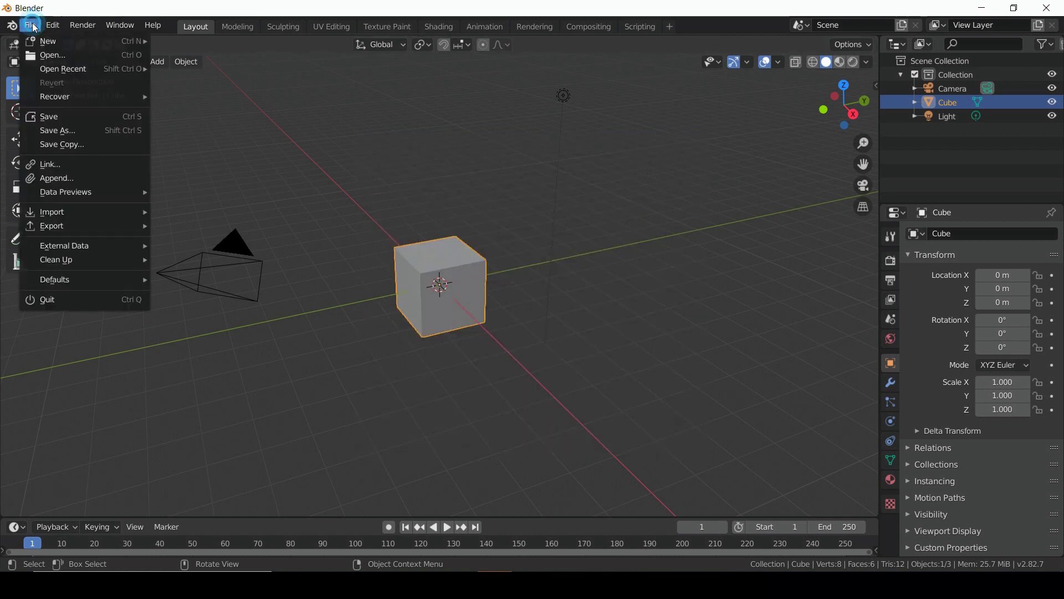
pyautogui.moveTo(94, 42)
pyautogui.click(192, 94)
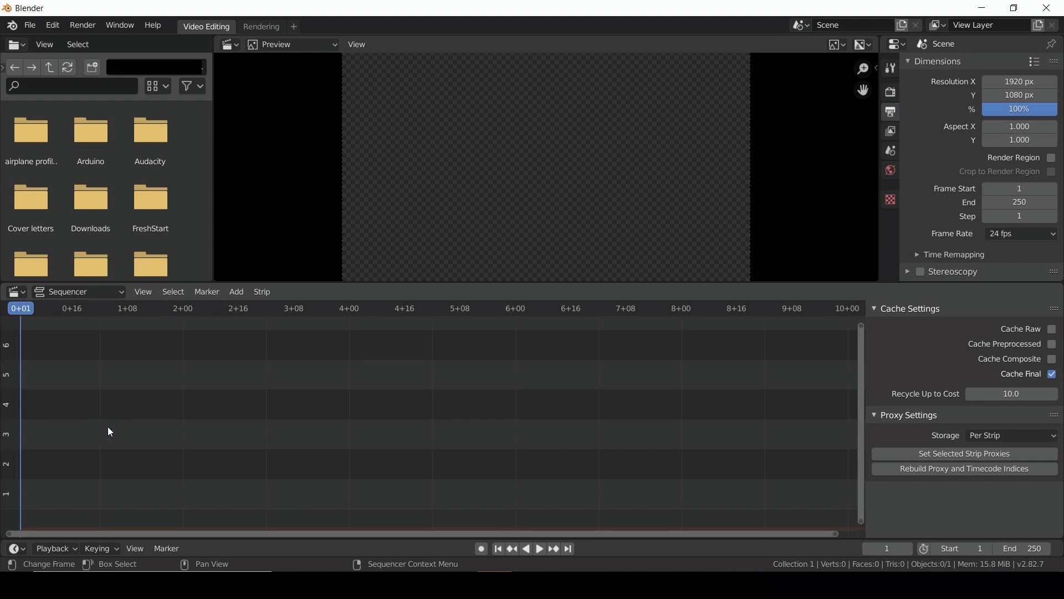
pyautogui.hotkey('shift', 'a')
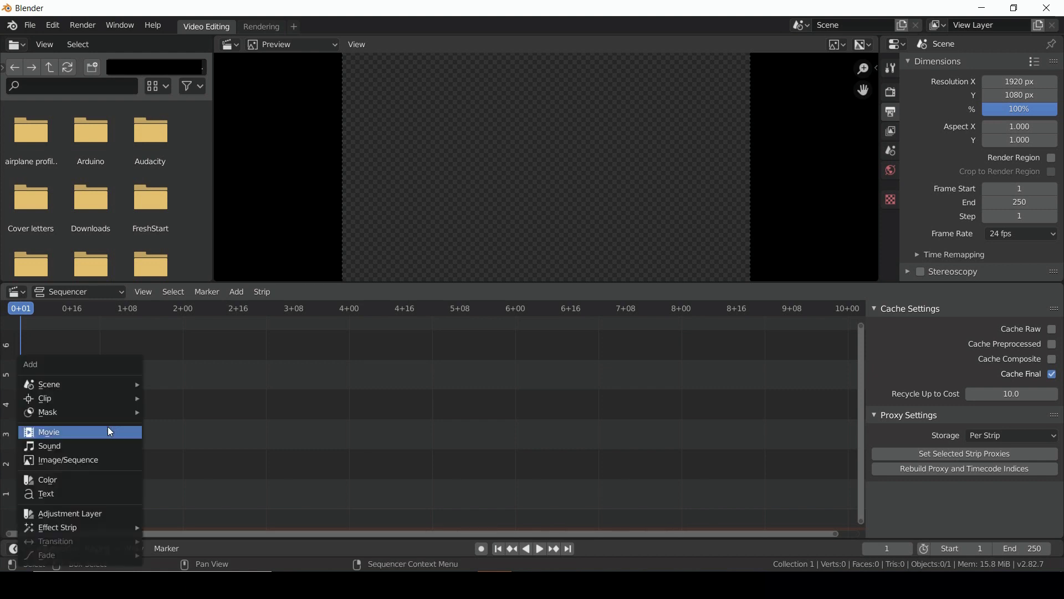
# Add photos 2000_01_01_0334.JPG through 0371 to the sequencer as one image strip.
pyautogui.click(104, 463)
pyautogui.scroll(-10, 716, 216)
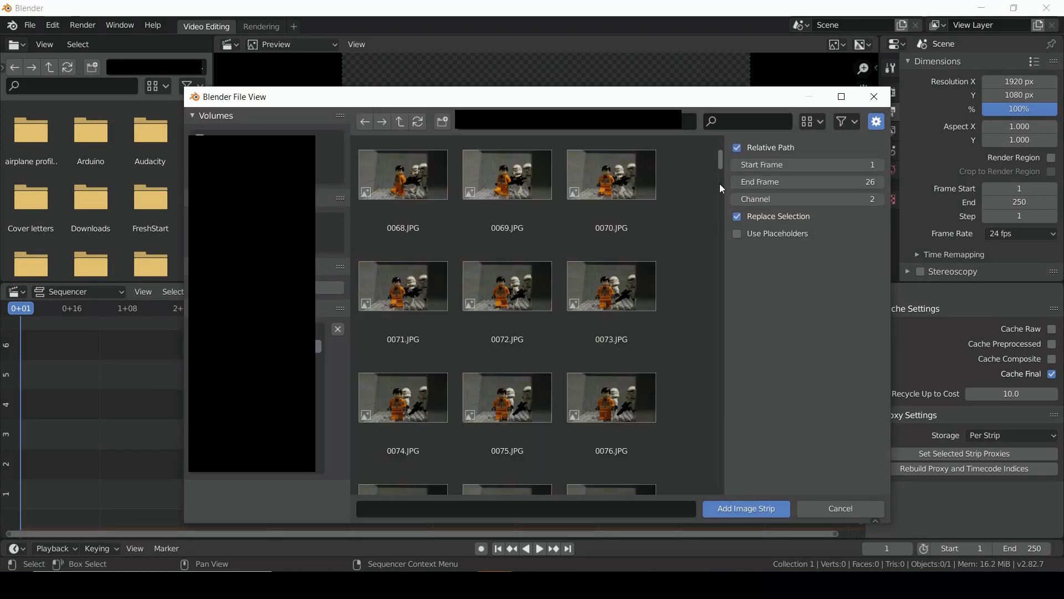
pyautogui.scroll(-15, 716, 216)
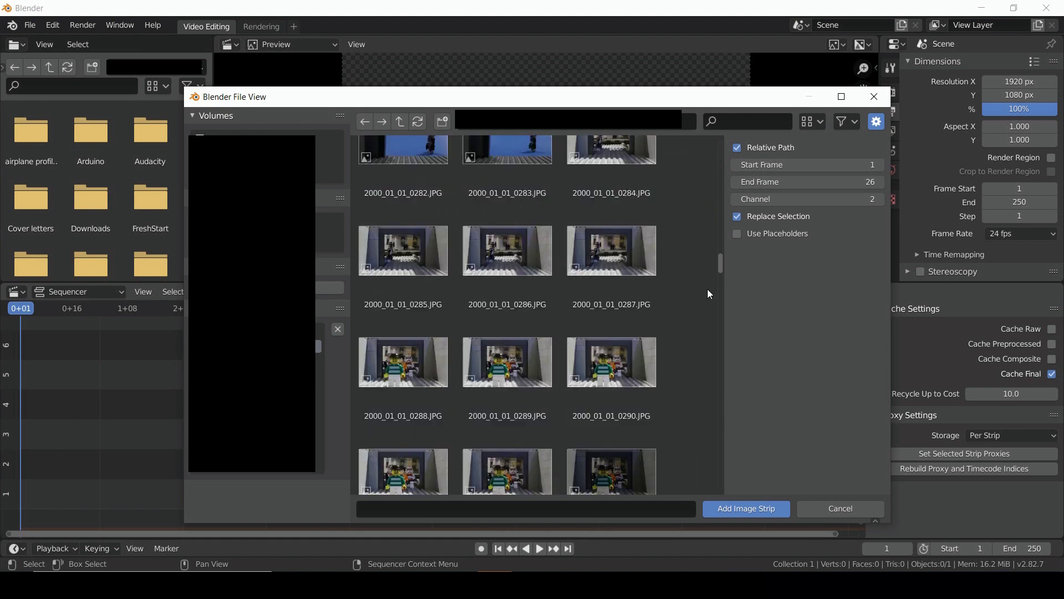
pyautogui.scroll(-19, 710, 294)
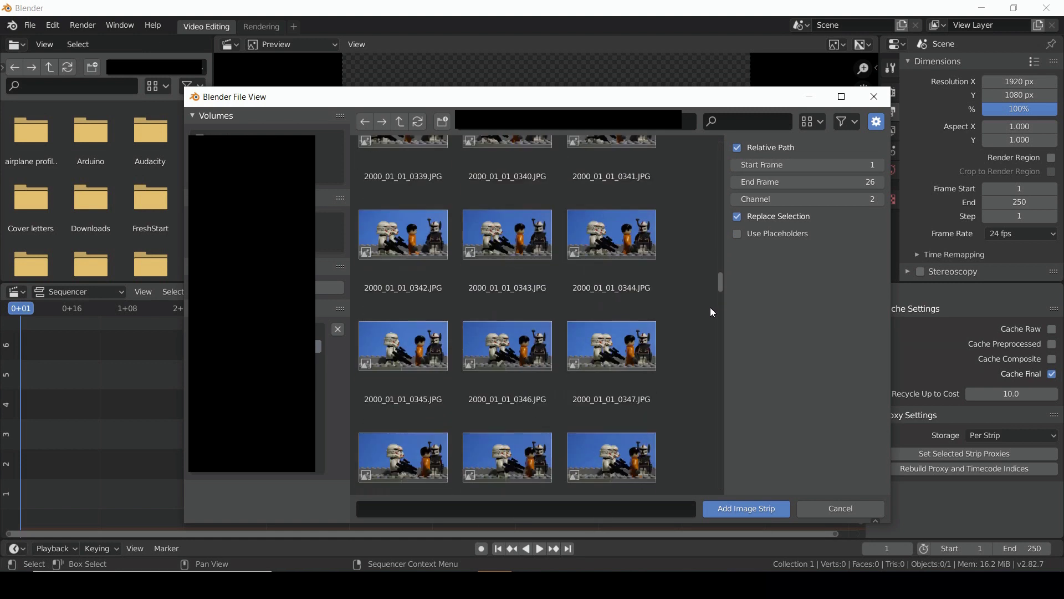
pyautogui.scroll(5, 714, 310)
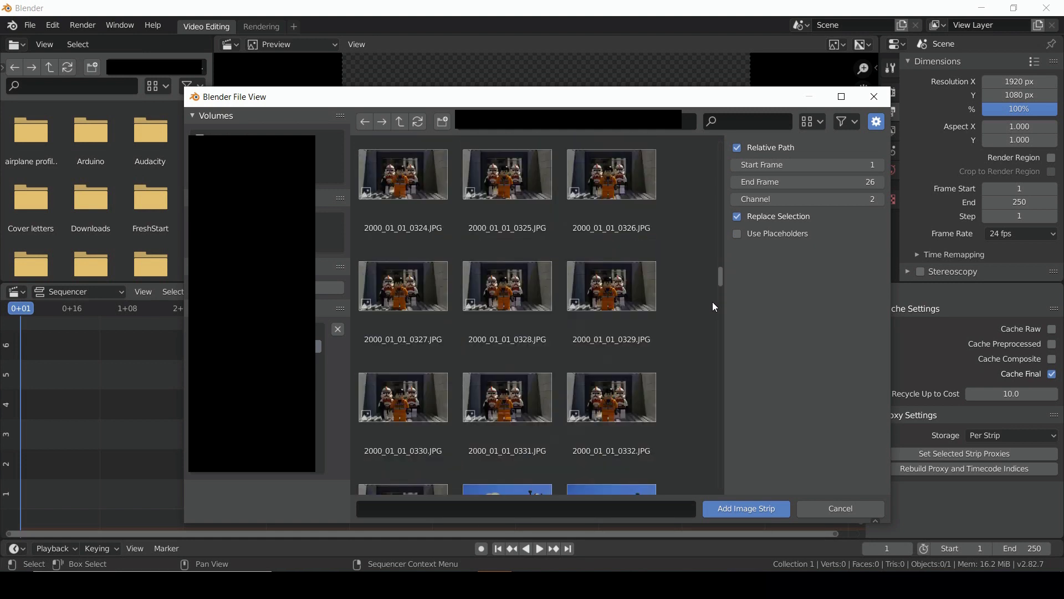
pyautogui.scroll(-2, 549, 426)
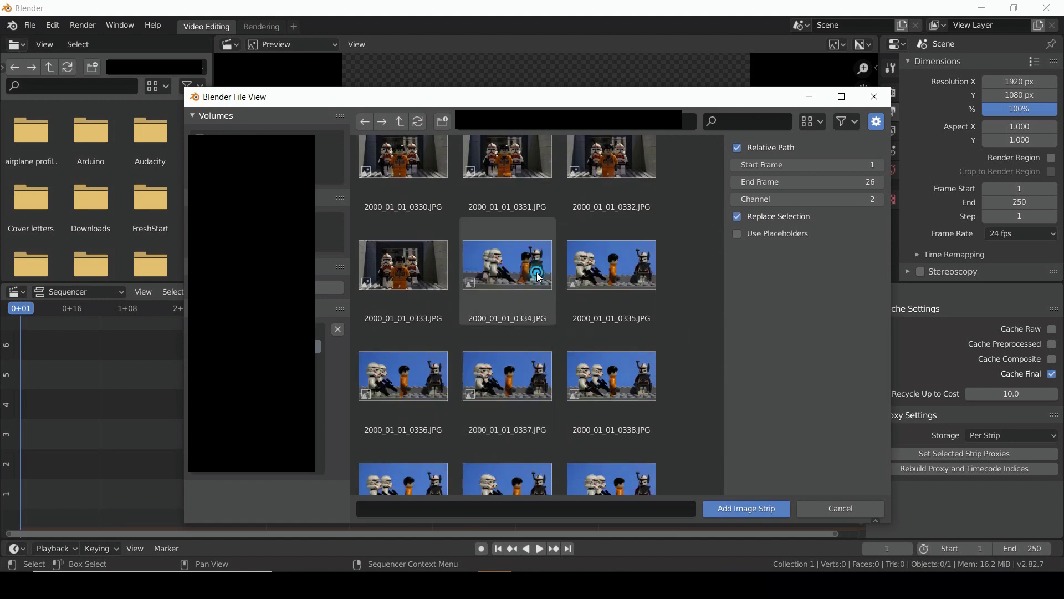
pyautogui.click(539, 277)
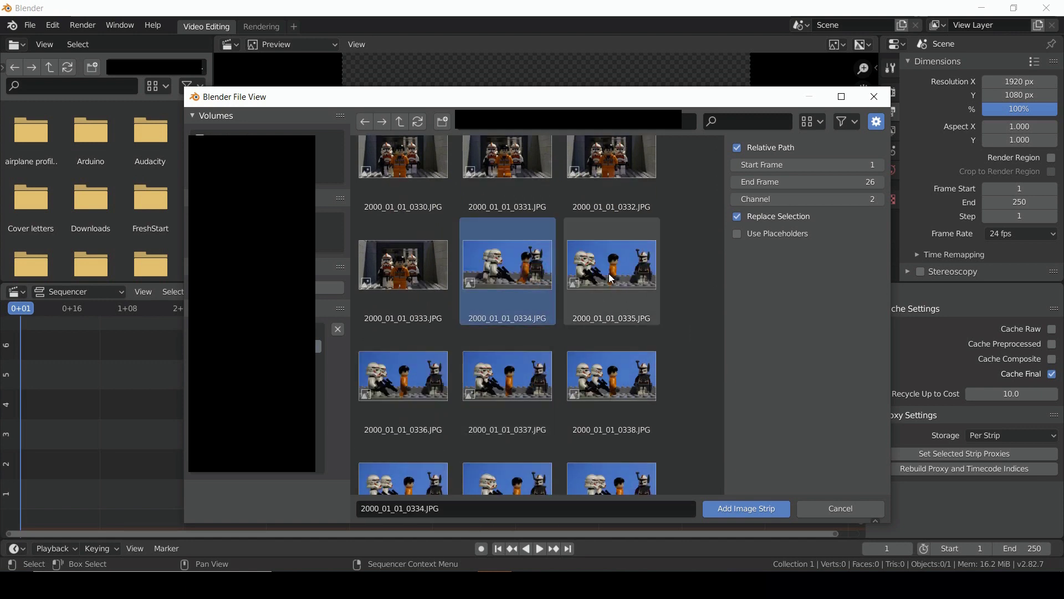
pyautogui.moveTo(612, 279); pyautogui.dragTo(438, 417)
pyautogui.click(732, 508)
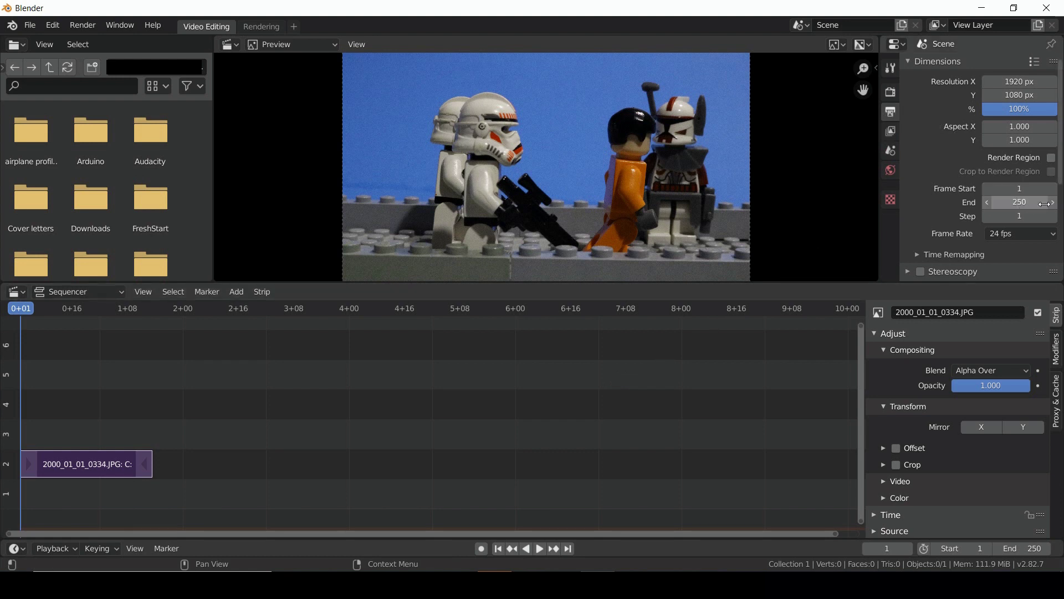
# Set the scene end frame to 38 and inspect image 0003's file properties.
pyautogui.moveTo(1044, 204); pyautogui.dragTo(914, 204)
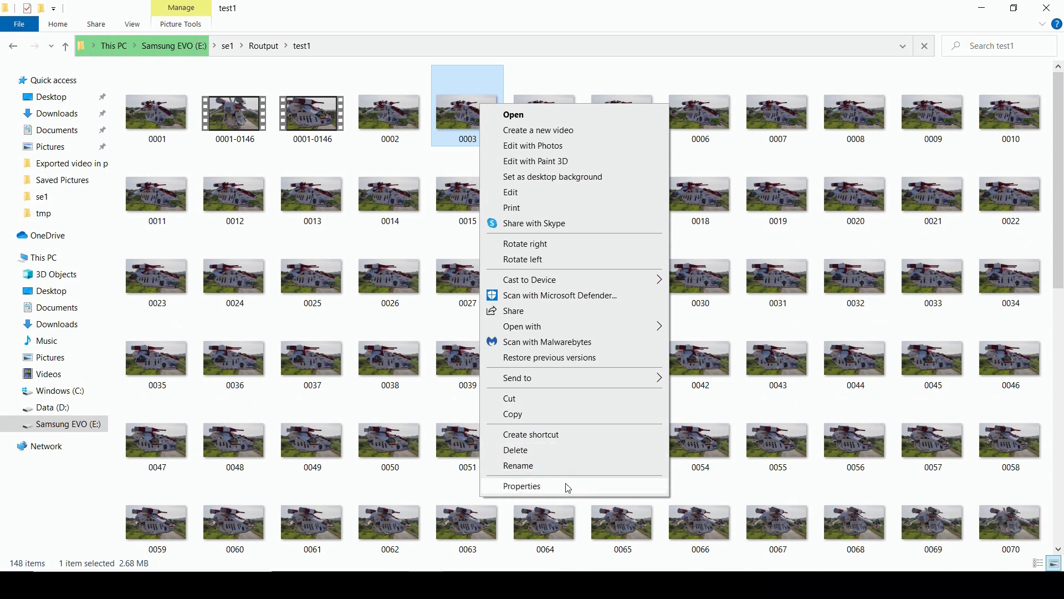
pyautogui.click(566, 486)
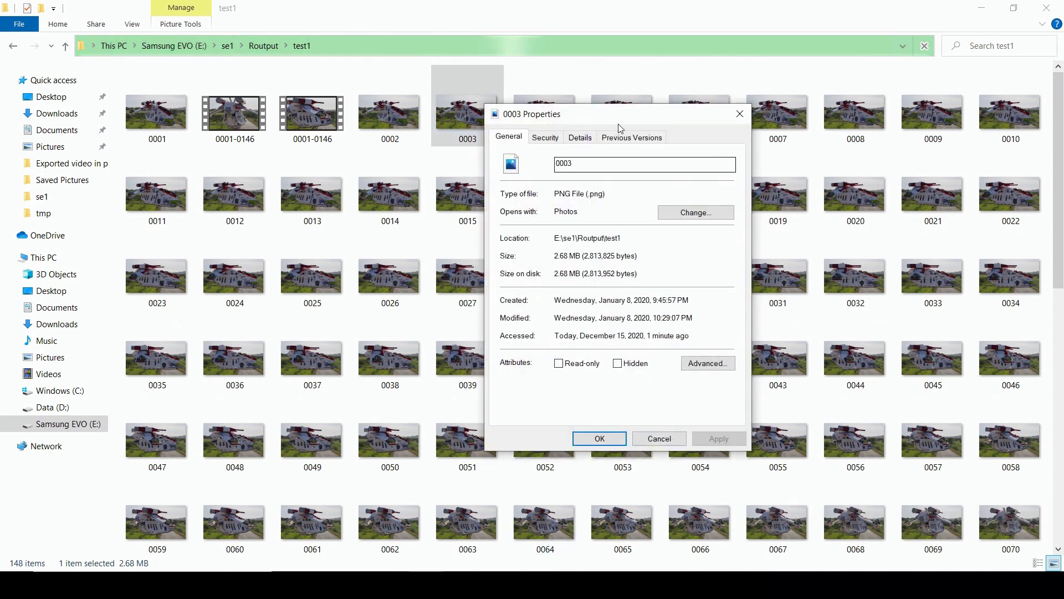
pyautogui.click(580, 138)
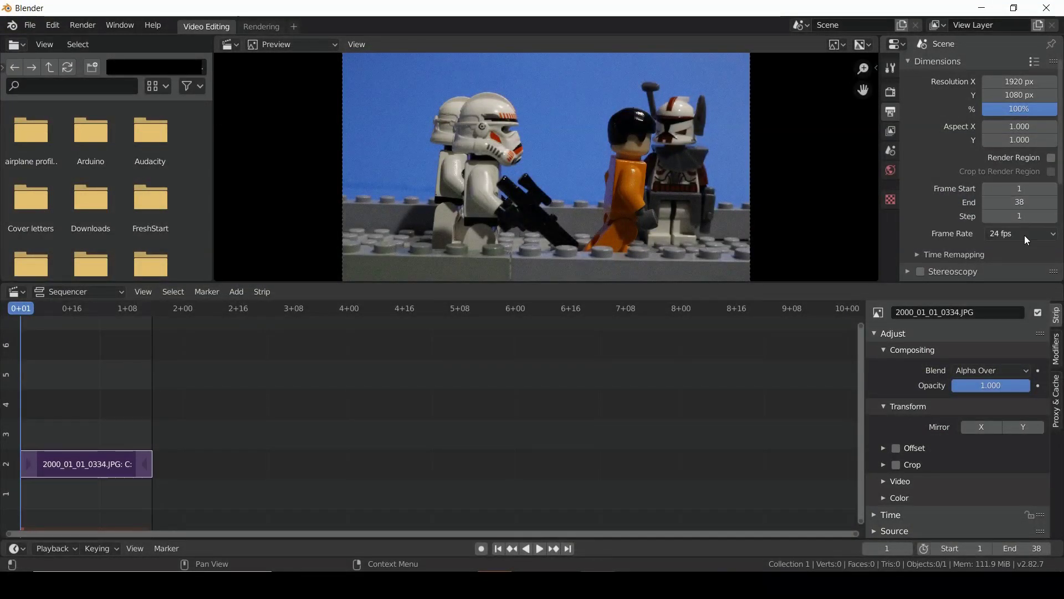
# Change the scene frame rate from 24 fps to a custom 12 fps.
pyautogui.click(1023, 233)
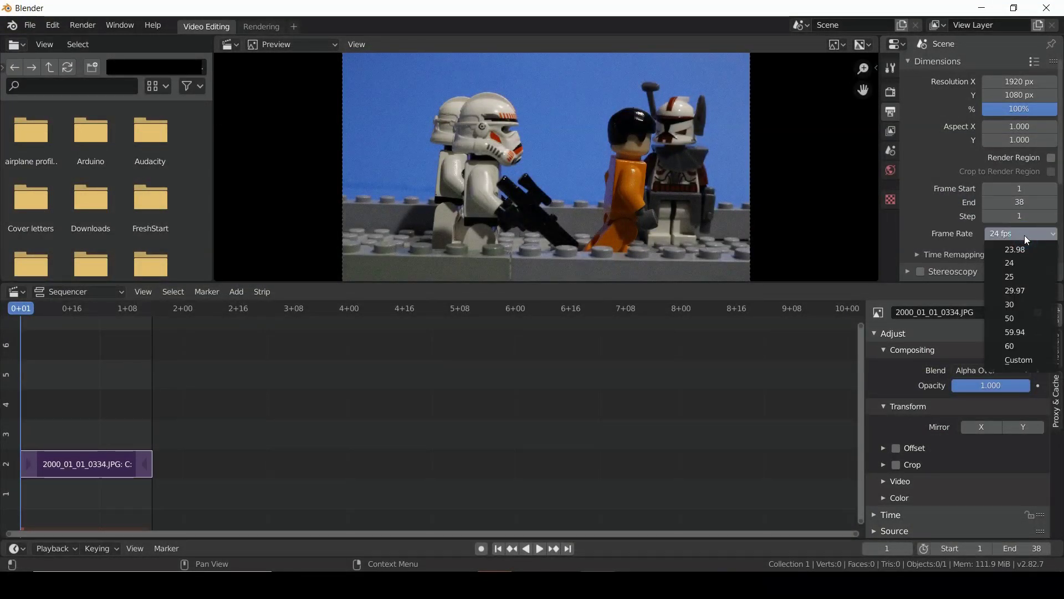
pyautogui.click(1025, 235)
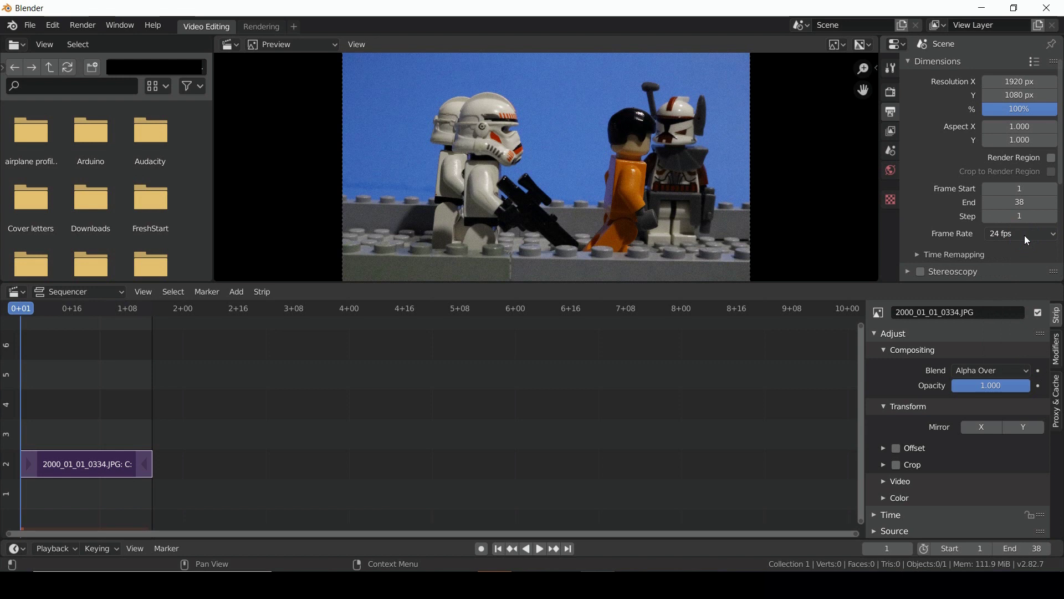
pyautogui.click(1028, 239)
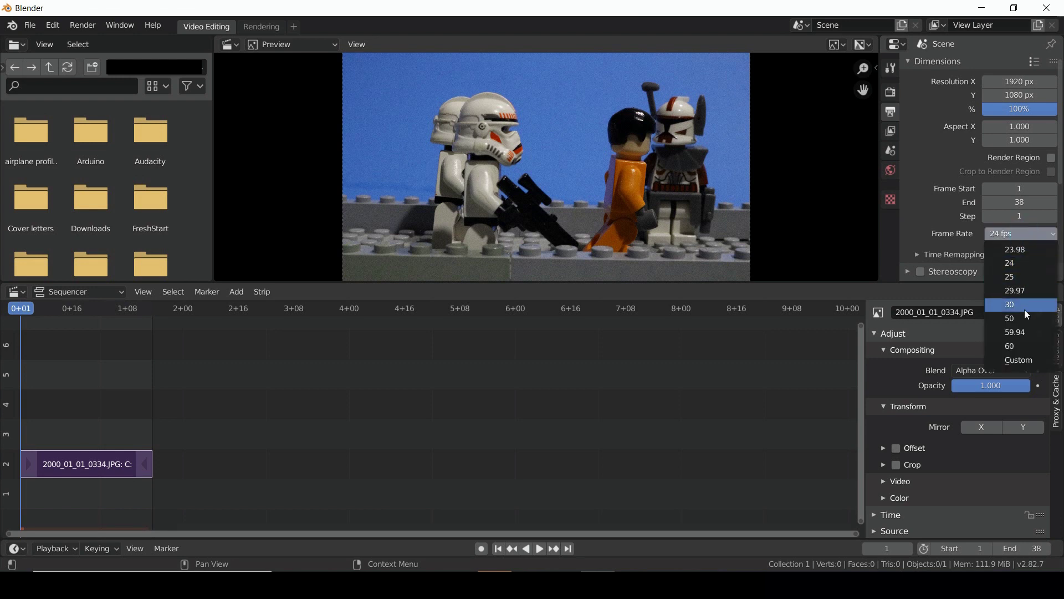
pyautogui.click(1031, 361)
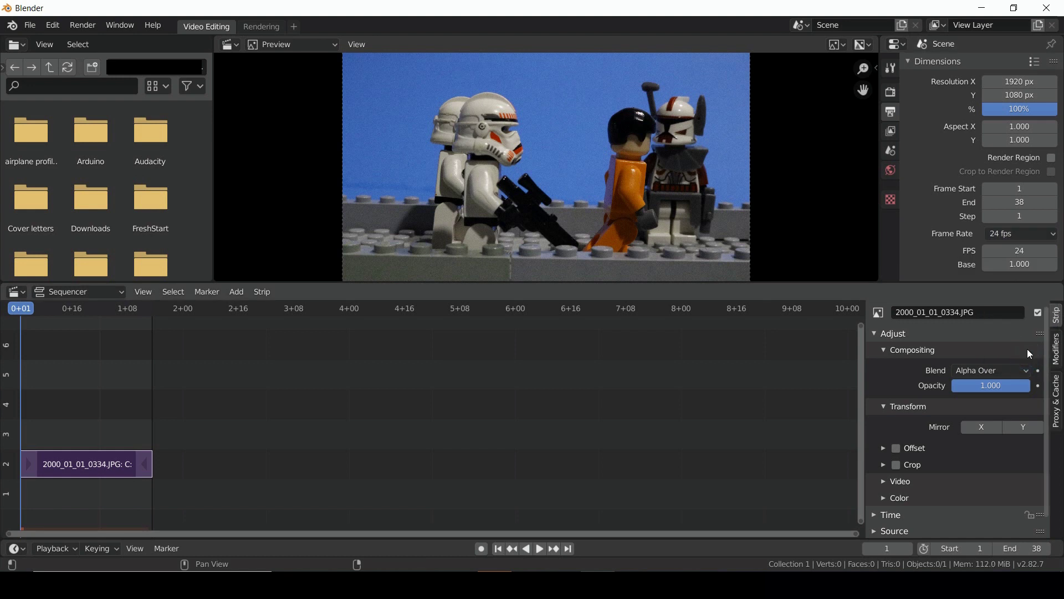
pyautogui.click(1026, 251)
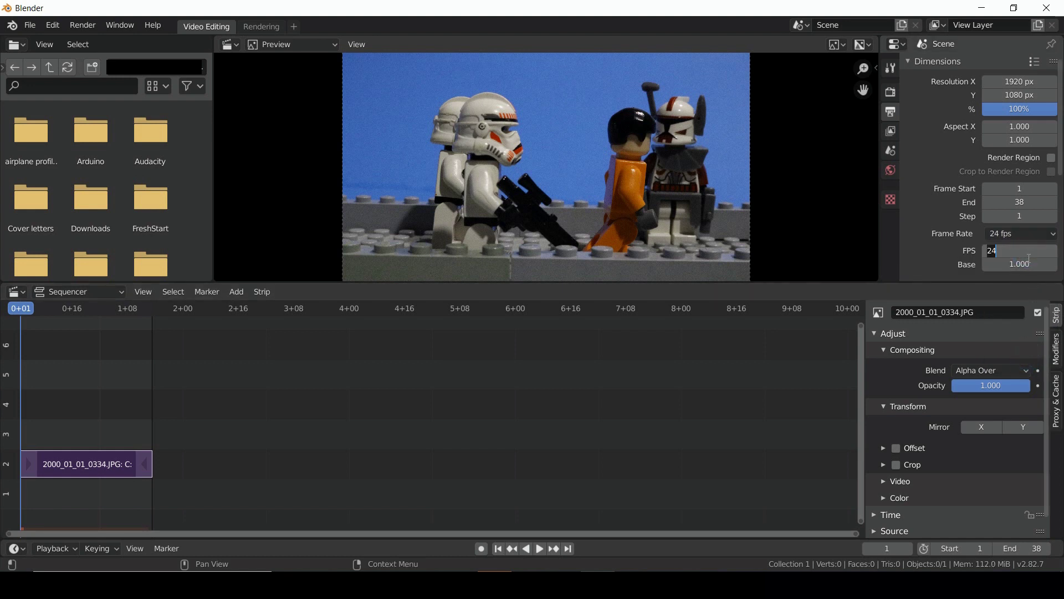
pyautogui.write('12')
pyautogui.press('Return')
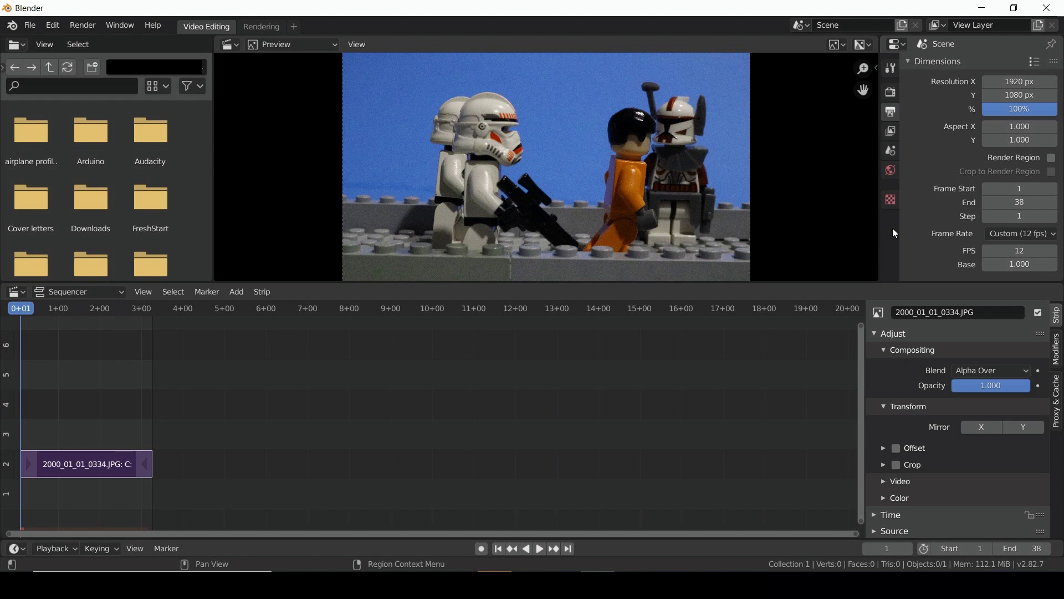
pyautogui.scroll(-4, 955, 222)
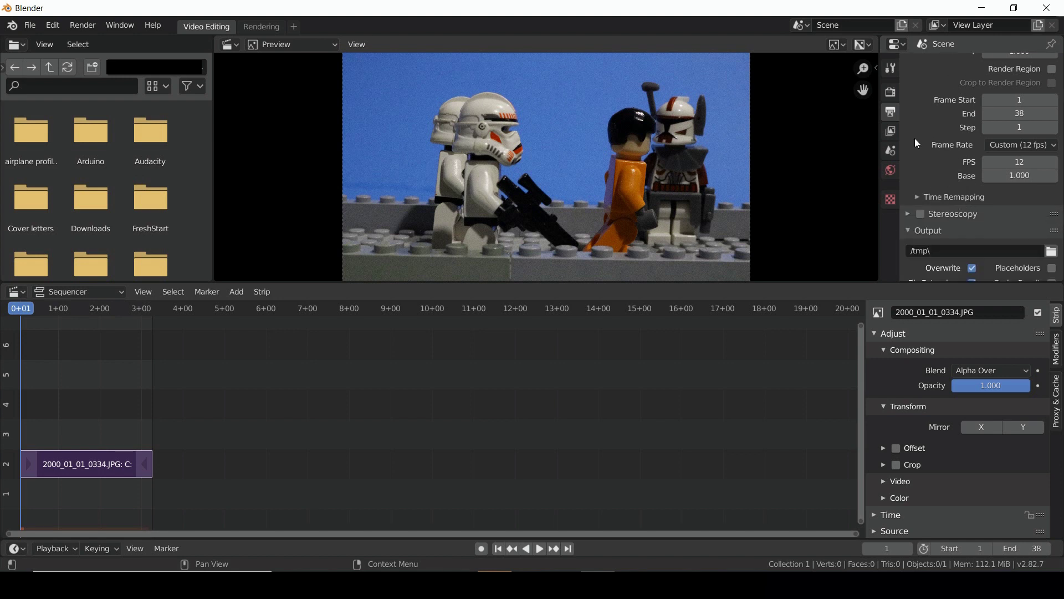
pyautogui.scroll(-2, 1017, 169)
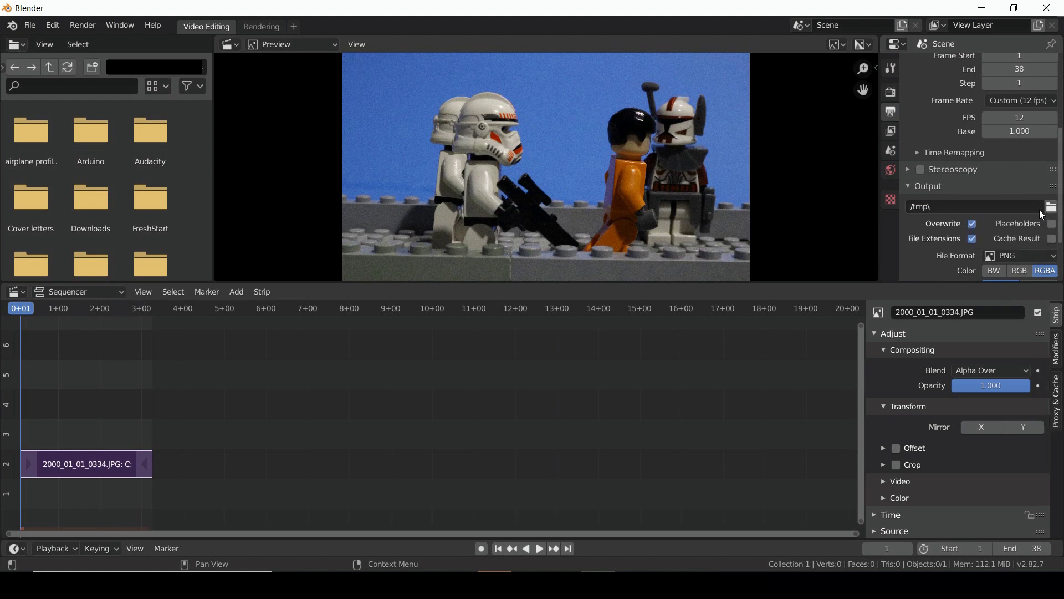
pyautogui.scroll(-3, 944, 230)
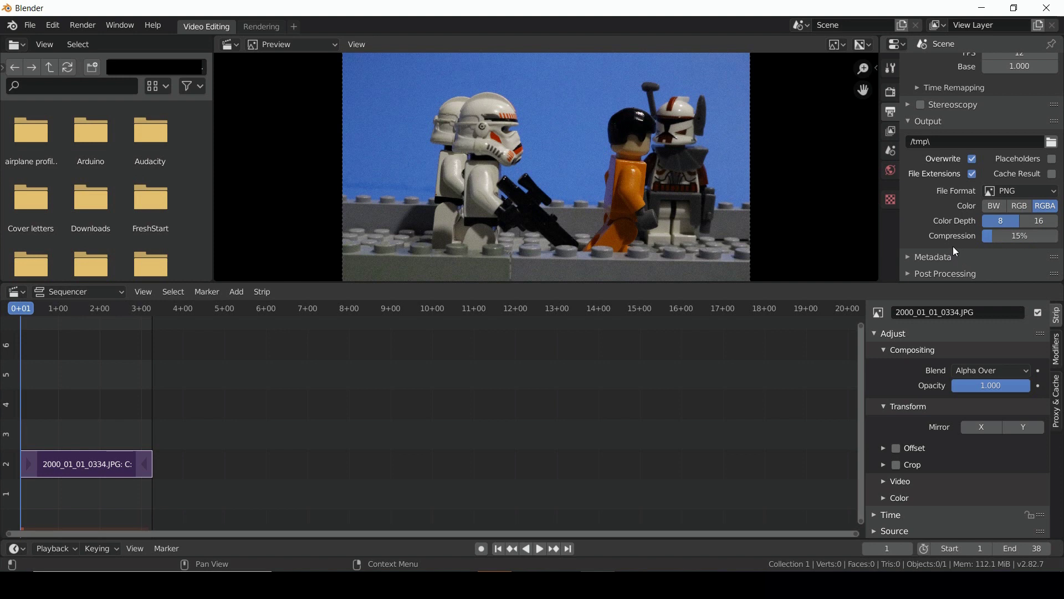
# Set the output file format to FFmpeg video with an MPEG-4 container.
pyautogui.click(1032, 191)
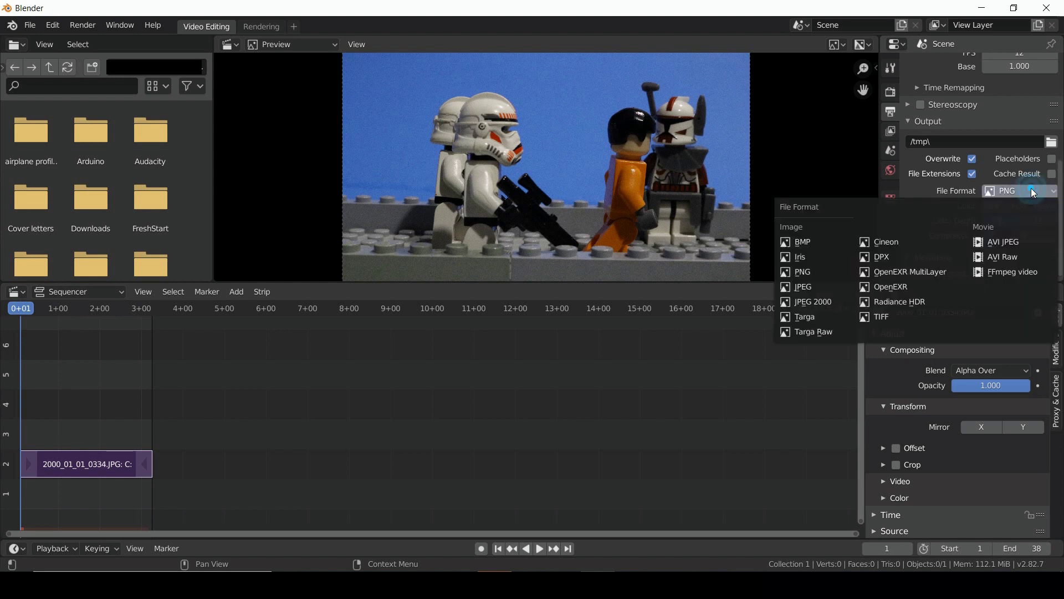
pyautogui.click(1026, 270)
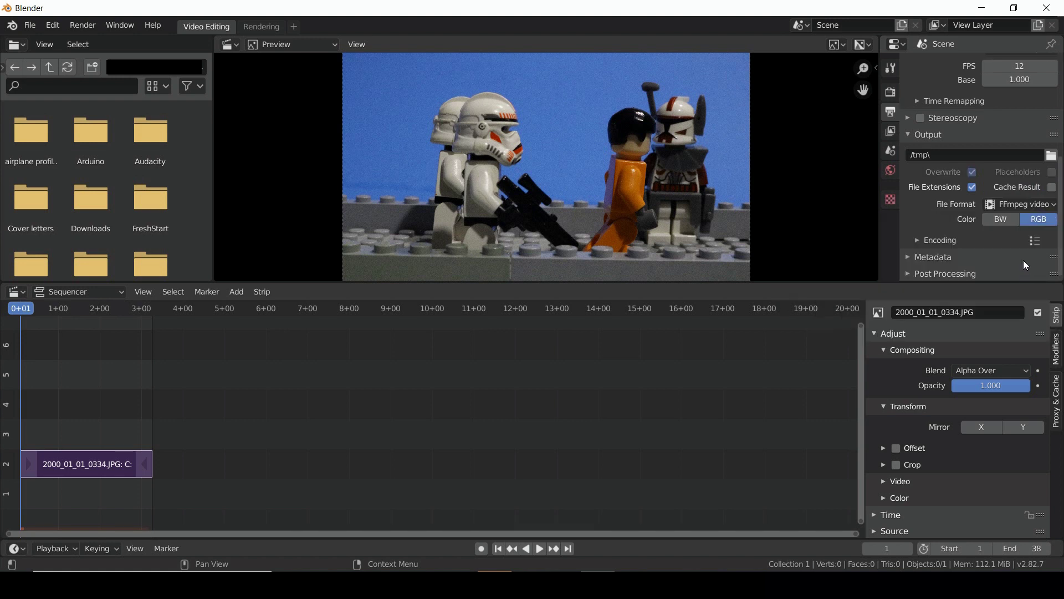
pyautogui.click(920, 244)
pyautogui.scroll(-2, 1043, 210)
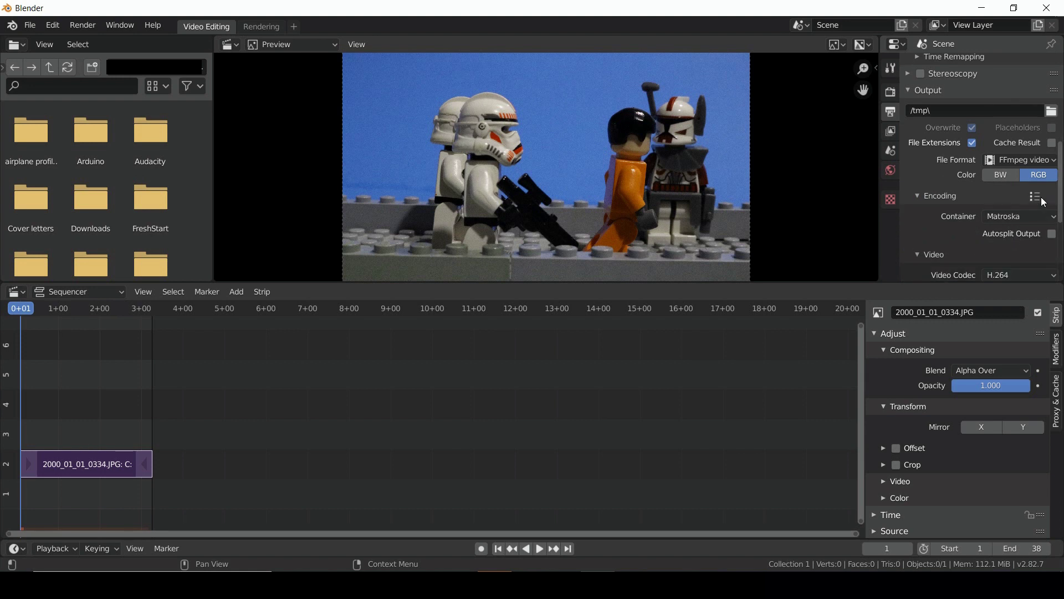
pyautogui.click(1045, 216)
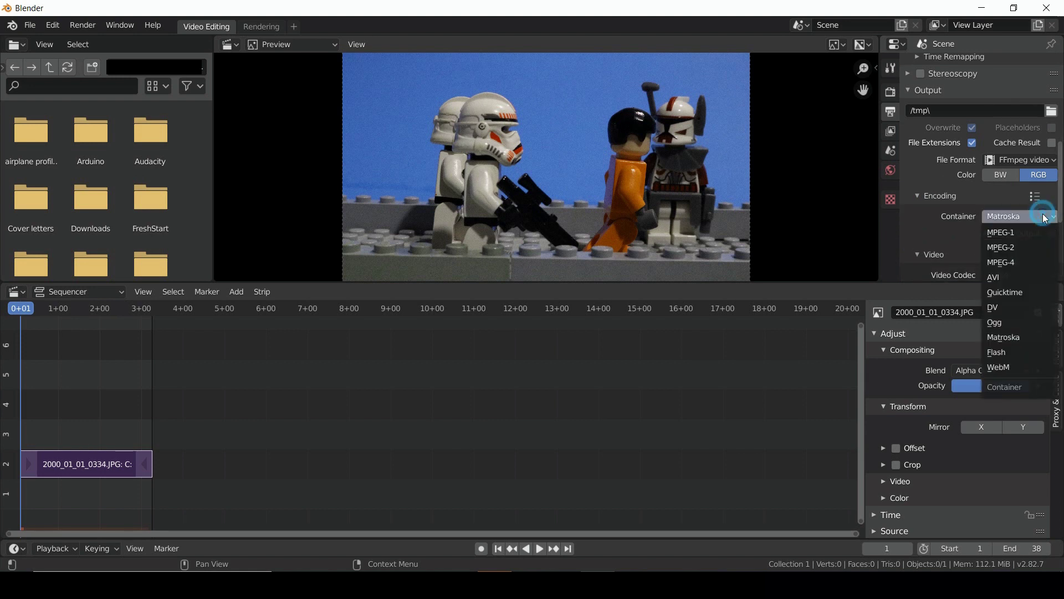
pyautogui.click(1028, 262)
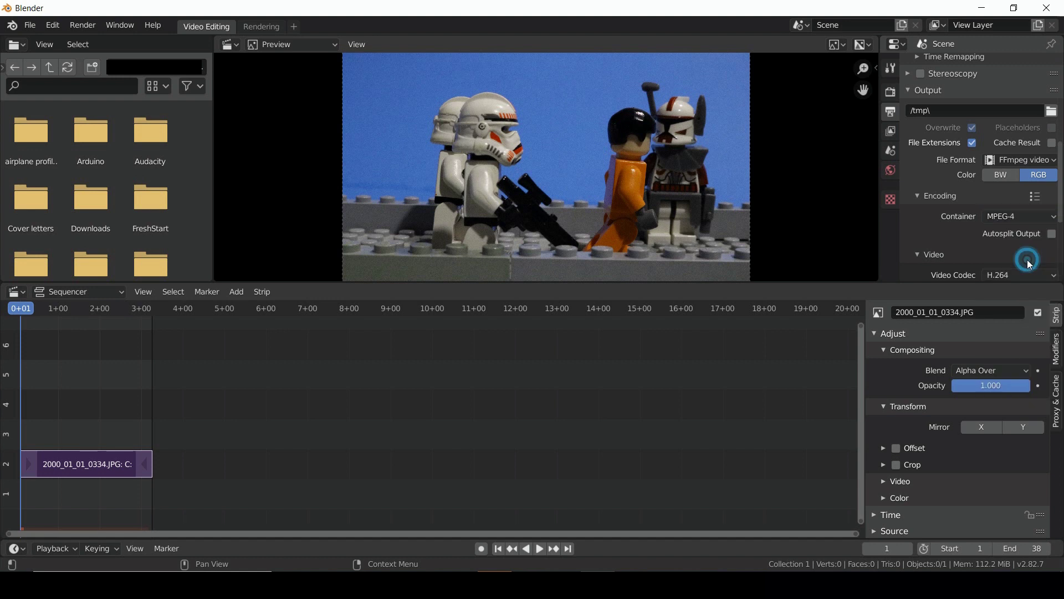
# Set output quality to High quality and render the animation.
pyautogui.scroll(-2, 980, 242)
pyautogui.scroll(-1, 981, 243)
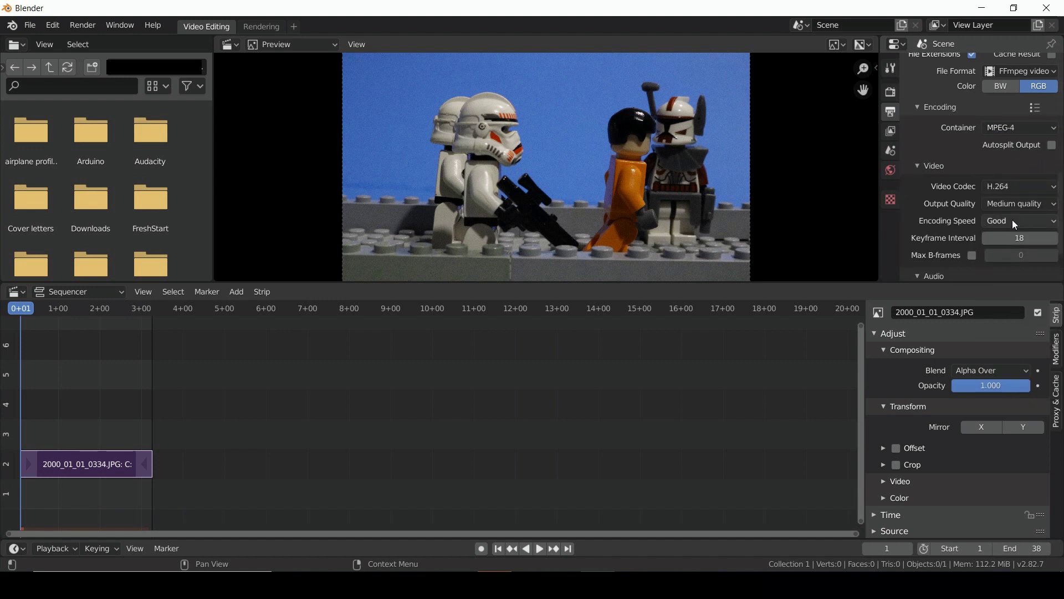
pyautogui.click(1041, 208)
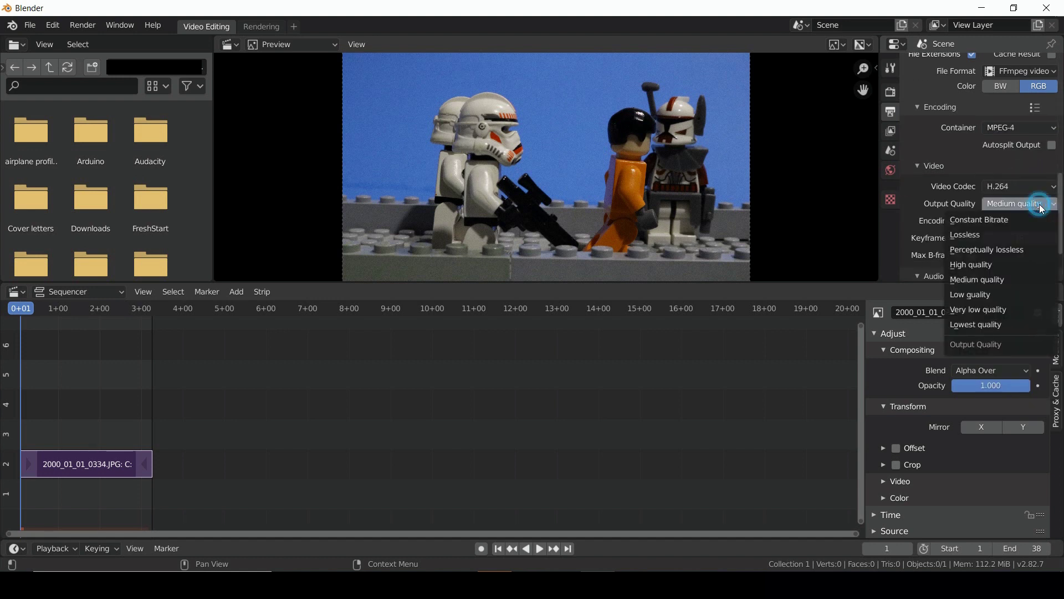
pyautogui.click(1018, 264)
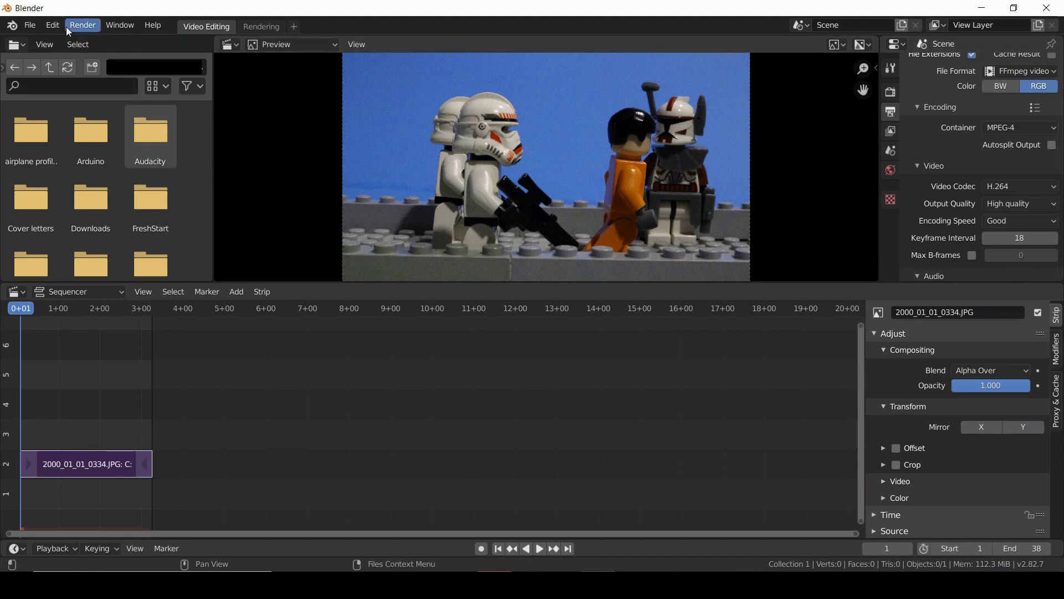
pyautogui.click(80, 26)
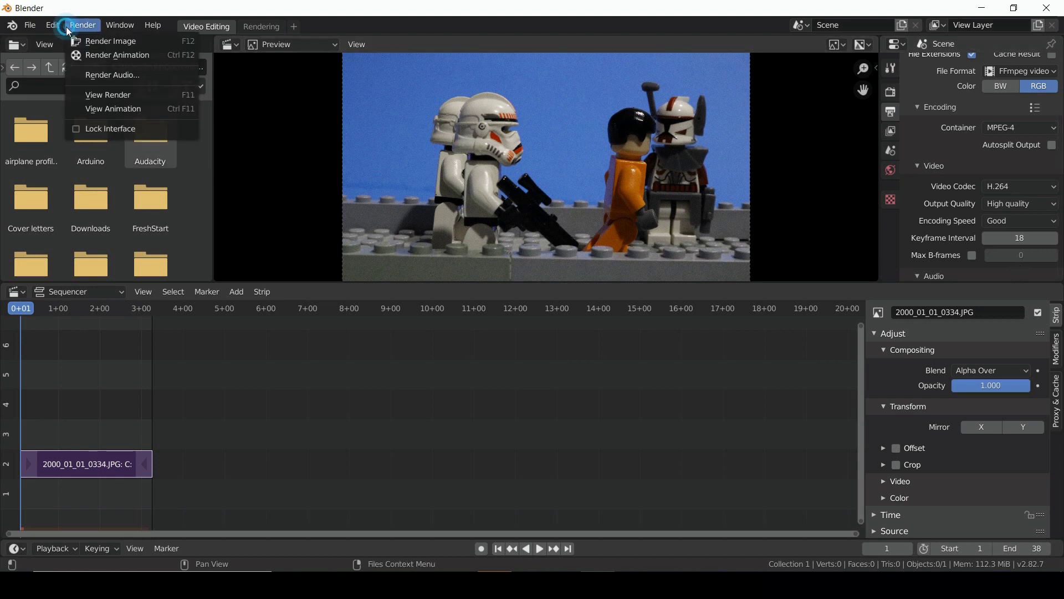
pyautogui.click(91, 54)
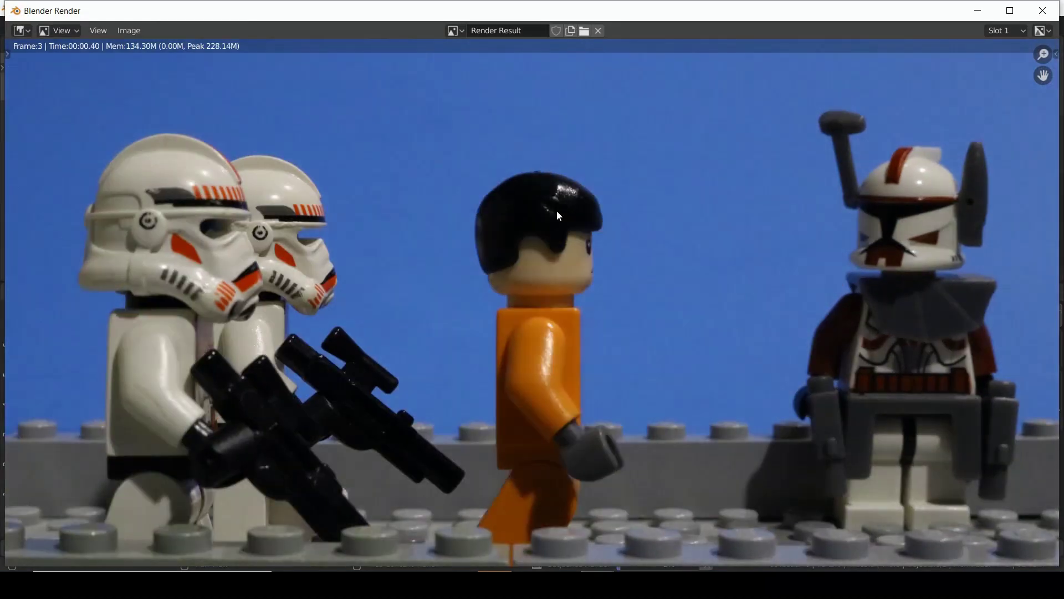